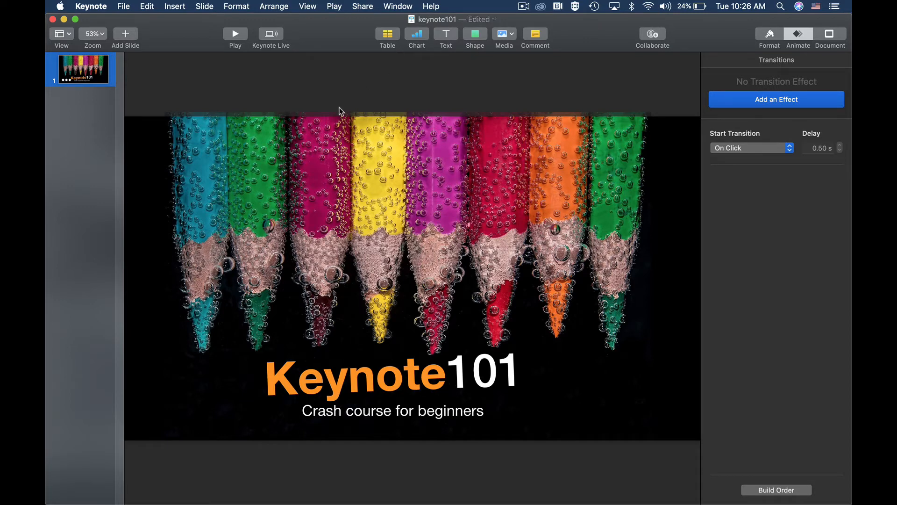
# Add a second slide with the Photo - Vertical layout
pyautogui.rightClick(95, 68)
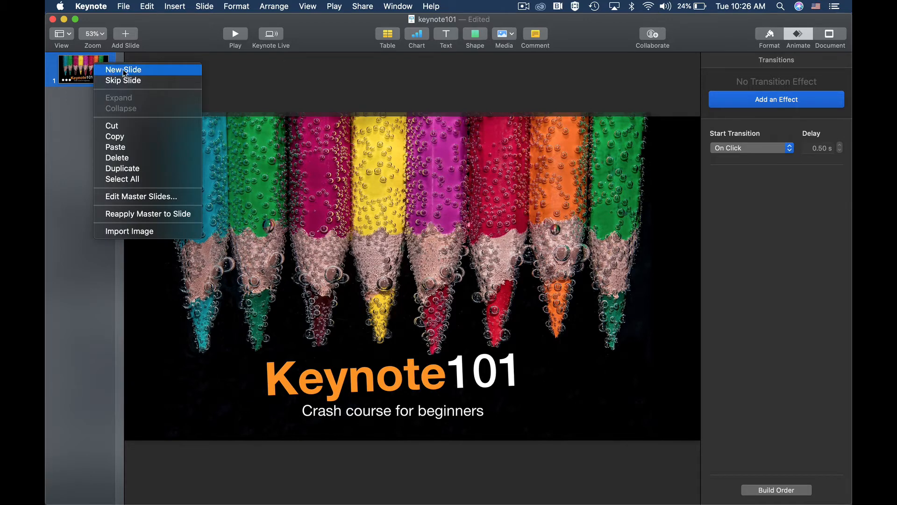
pyautogui.click(184, 57)
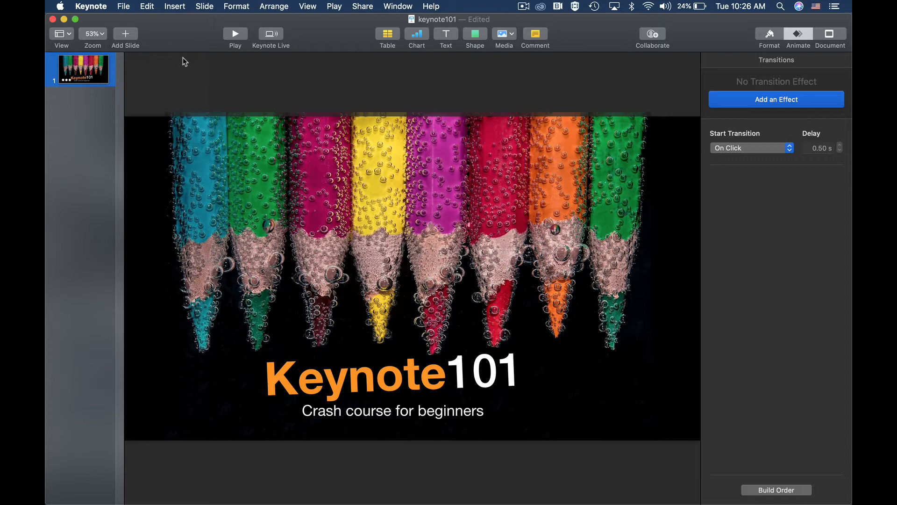
pyautogui.click(131, 38)
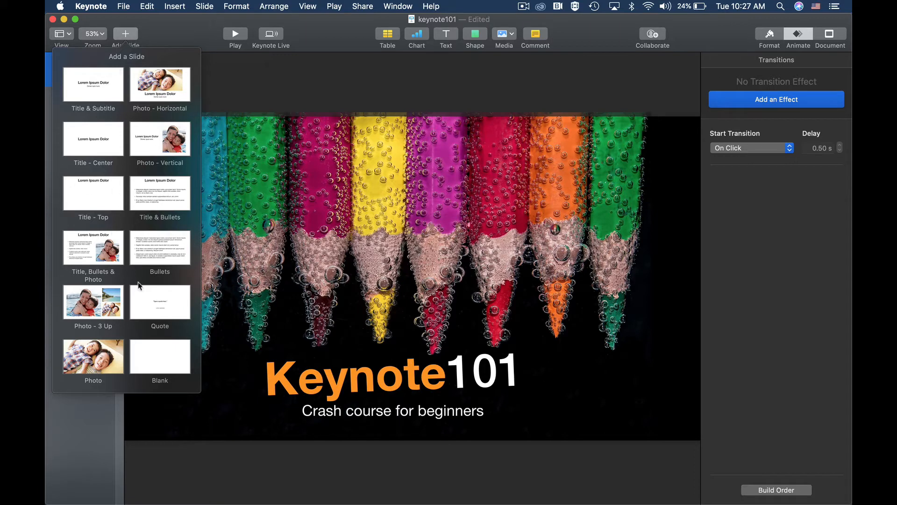
pyautogui.click(149, 139)
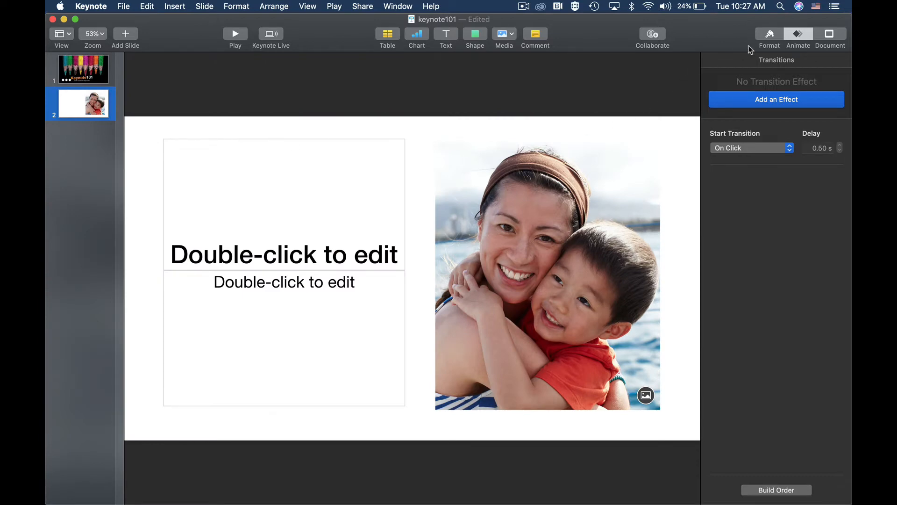
# Fill the new slide's background with black and delete its placeholder photo
pyautogui.click(767, 37)
pyautogui.click(818, 202)
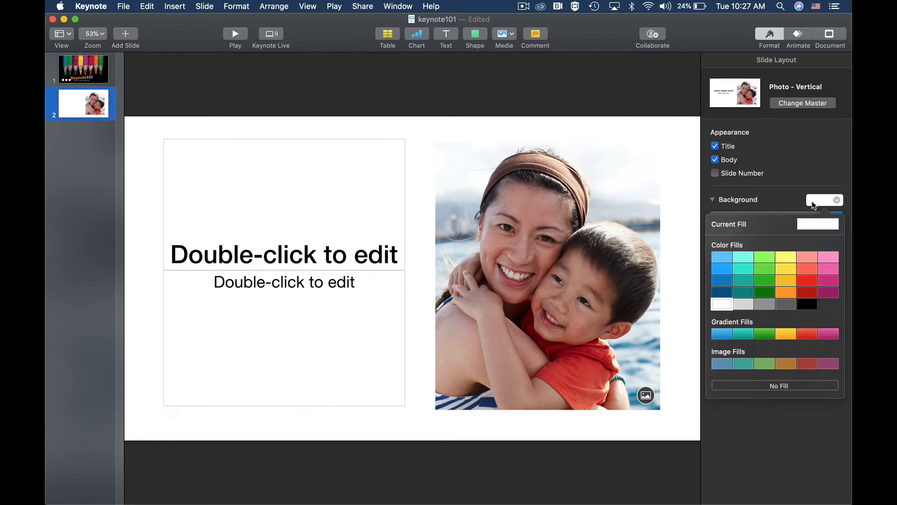
pyautogui.click(805, 304)
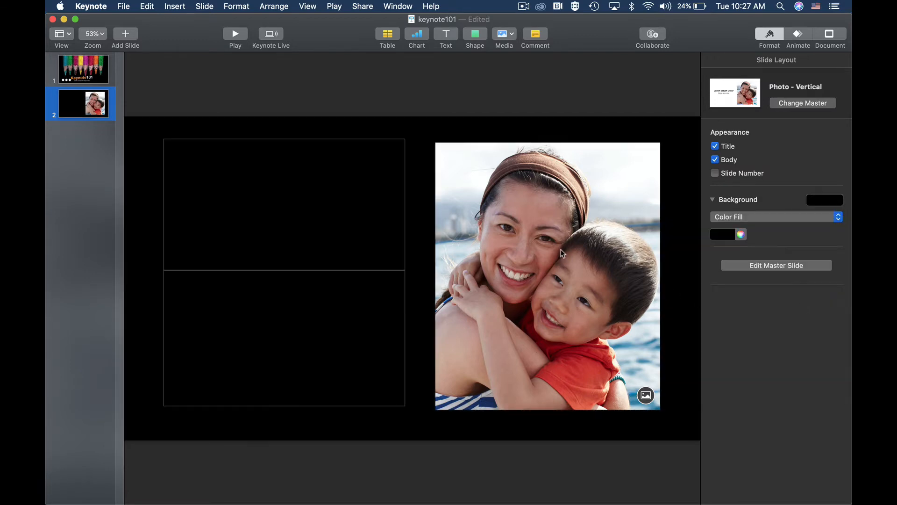
pyautogui.click(492, 214)
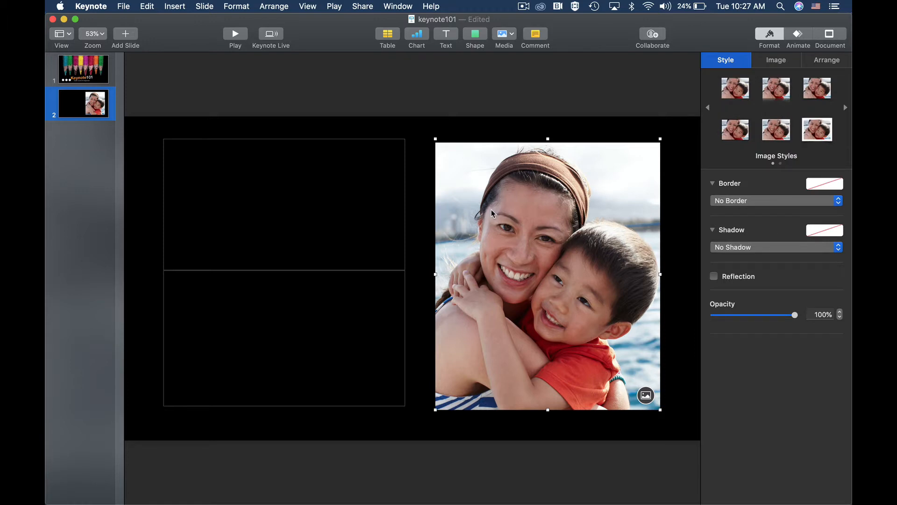
pyautogui.press('Delete')
# Set the title placeholder's text colour to white and enter the title "Lesson1"
pyautogui.click(227, 265)
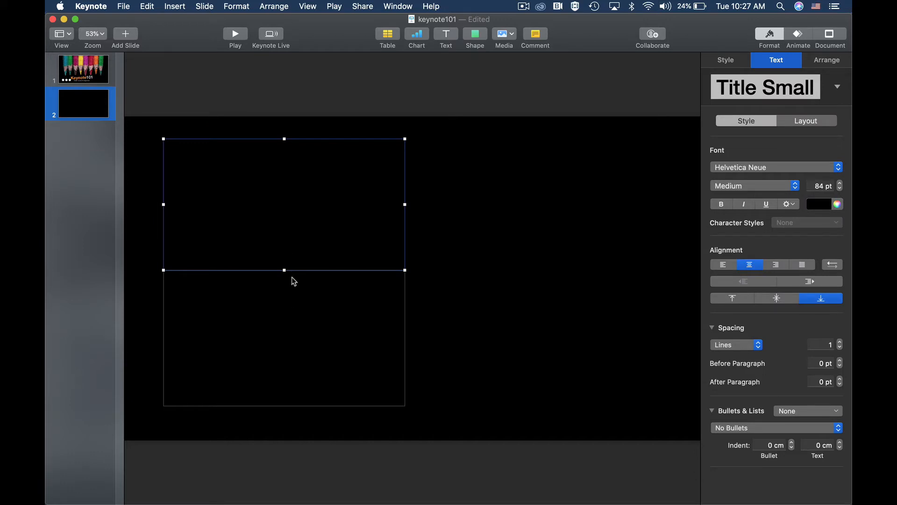
pyautogui.click(288, 256)
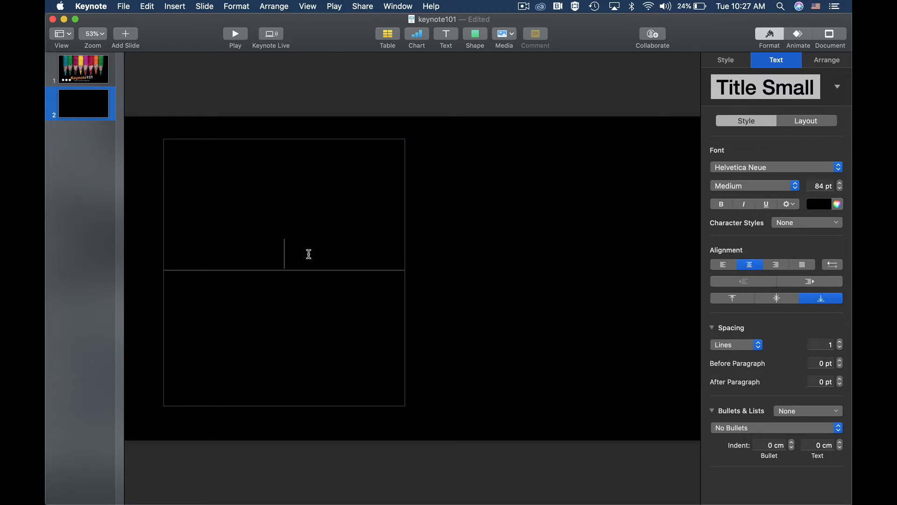
pyautogui.click(818, 204)
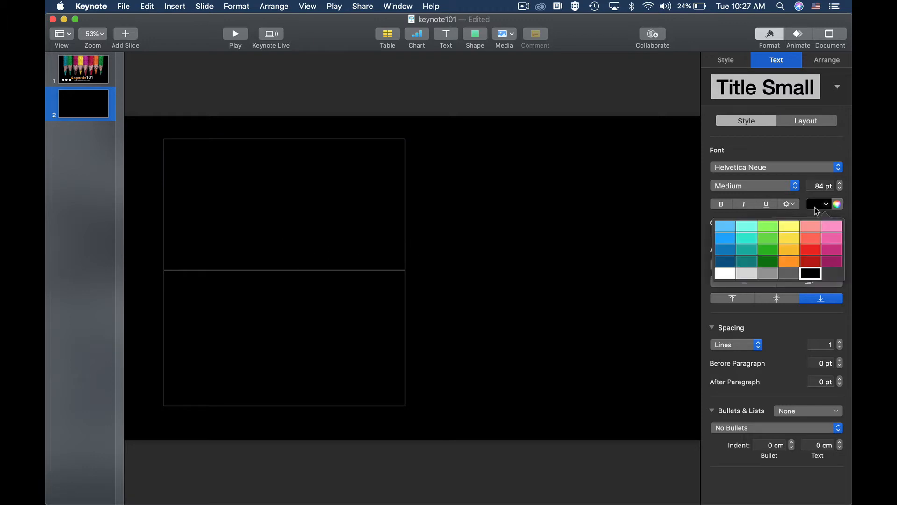
pyautogui.click(723, 274)
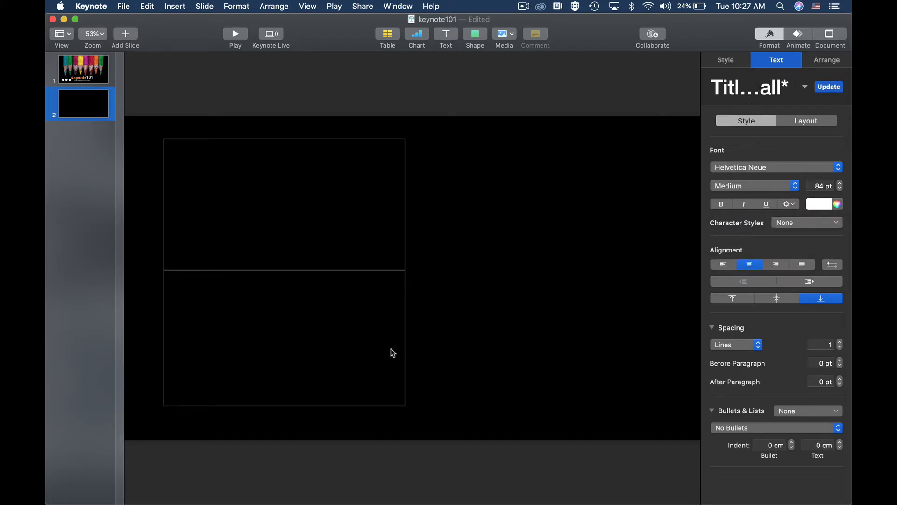
pyautogui.write('Lesson1')
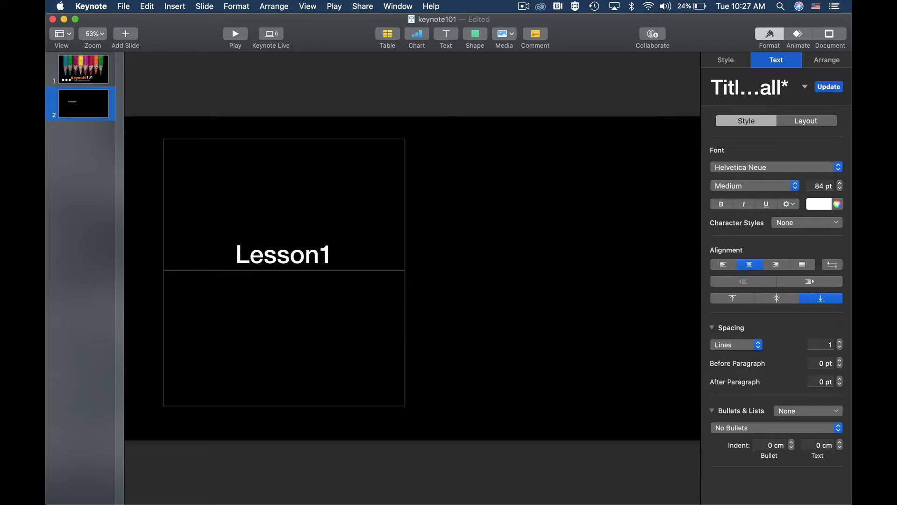
# Set the subtitle placeholder's text colour to orange and enter "Get around…" as the subtitle
pyautogui.click(277, 284)
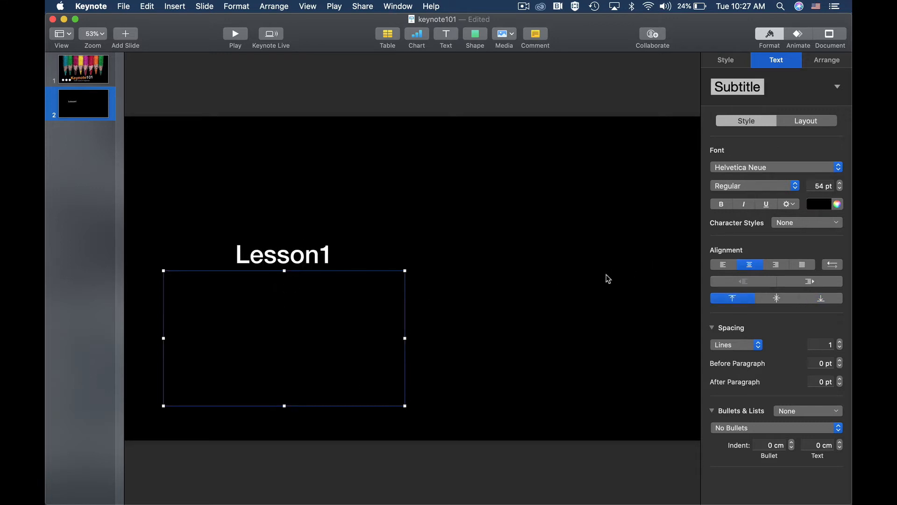
pyautogui.click(819, 205)
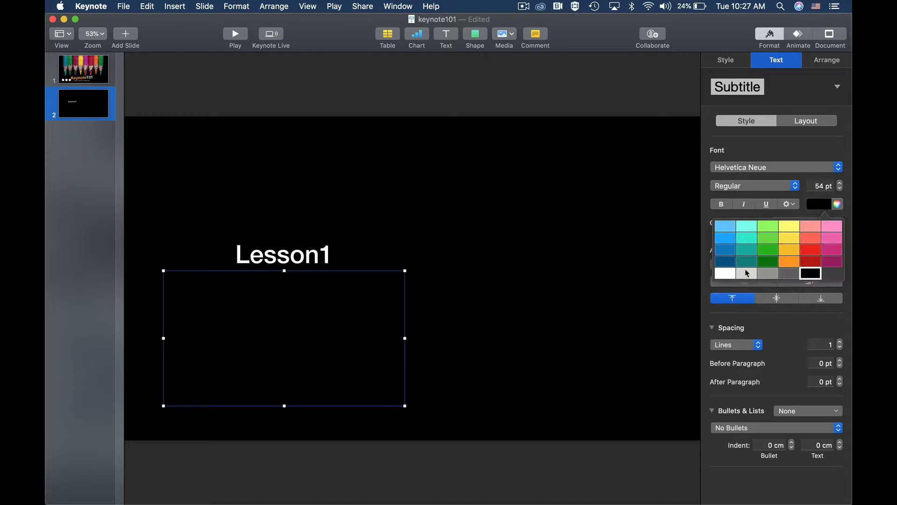
pyautogui.click(785, 265)
pyautogui.doubleClick(289, 283)
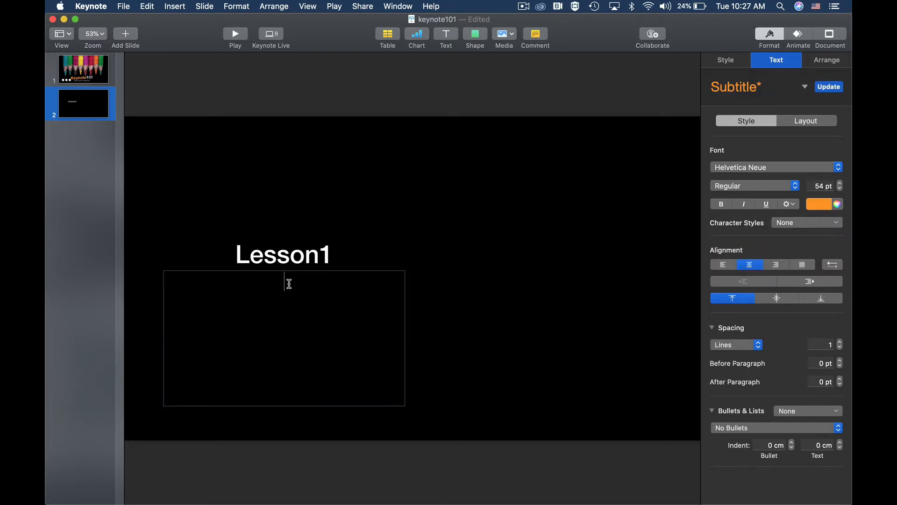
pyautogui.write('Get around...')
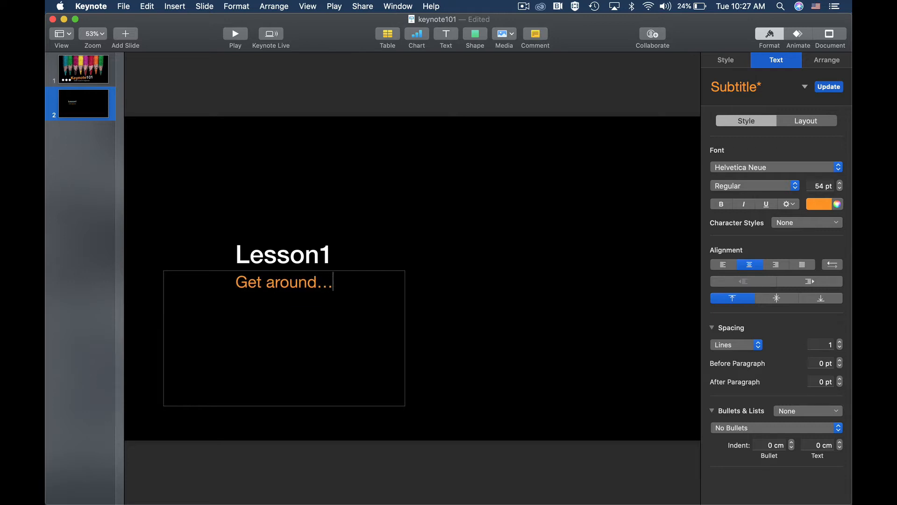
pyautogui.click(322, 96)
# Apply the Typewriter build-in effect to the "Get around…" subtitle
pyautogui.click(298, 284)
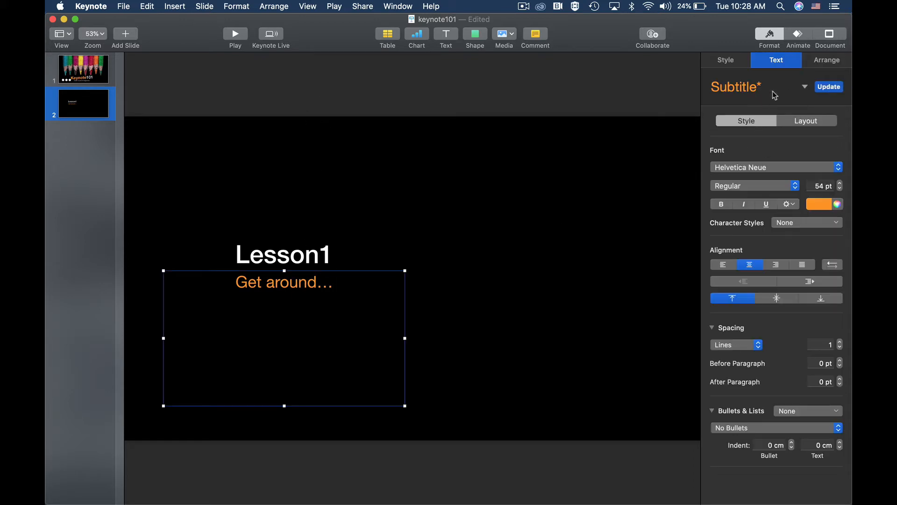
pyautogui.click(798, 43)
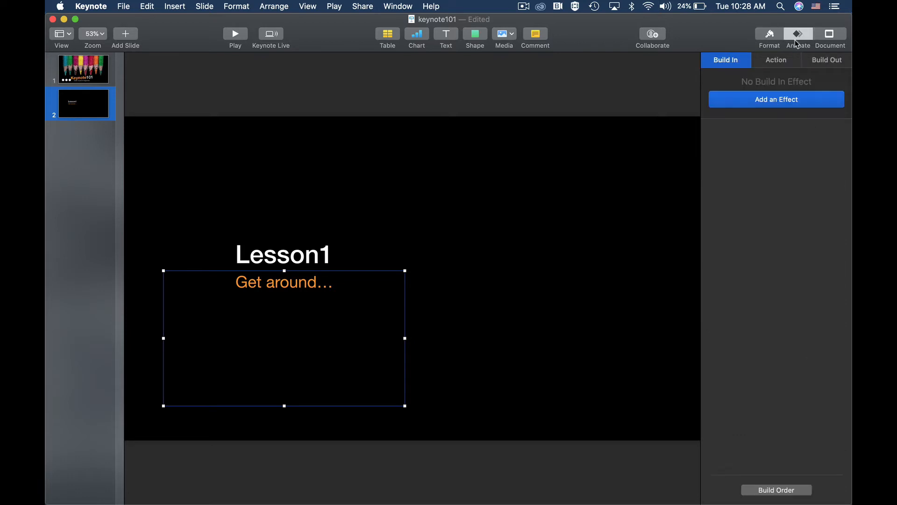
pyautogui.click(761, 101)
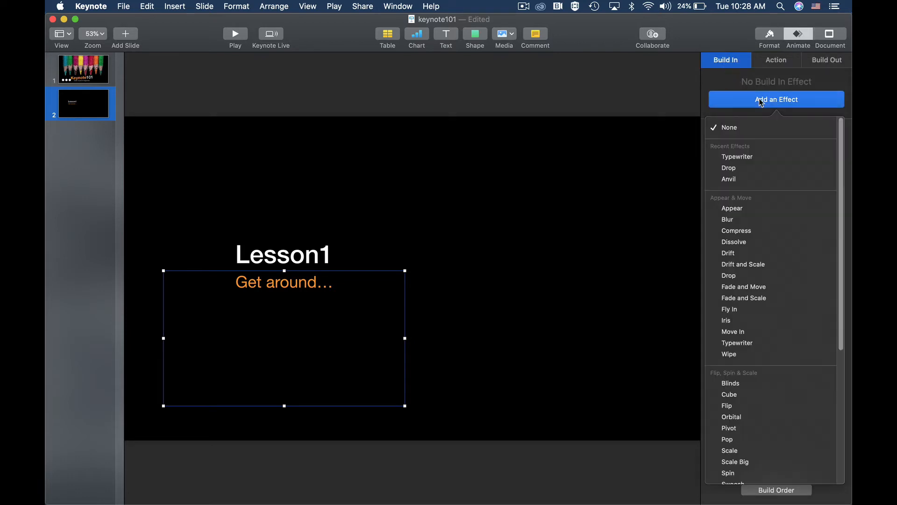
pyautogui.click(744, 159)
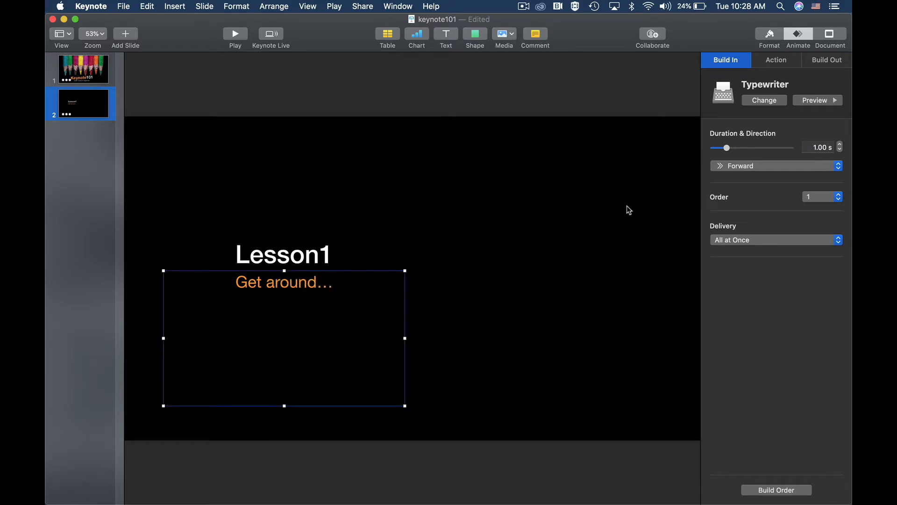
pyautogui.click(370, 97)
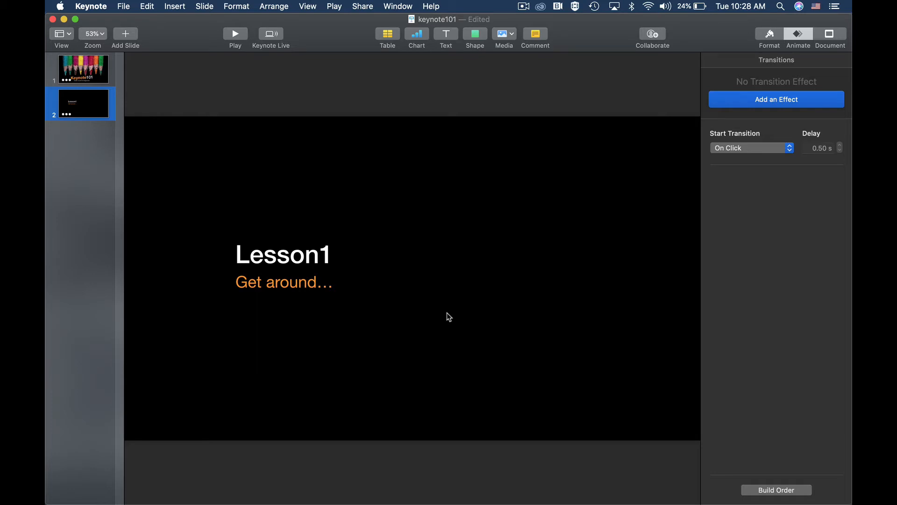
# Insert the 9.57.39 screenshot from the Desktop, then shrink it and place it beside the text in the slide's right half
pyautogui.click(510, 35)
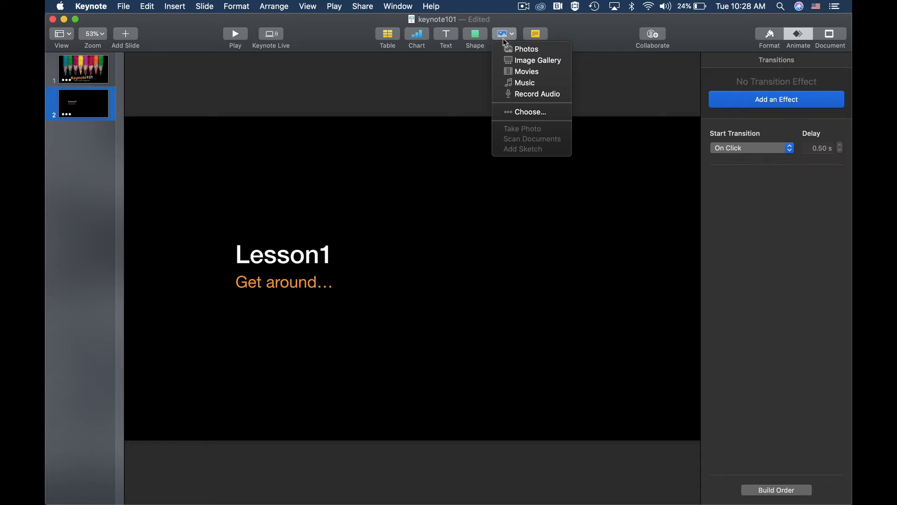
pyautogui.click(515, 112)
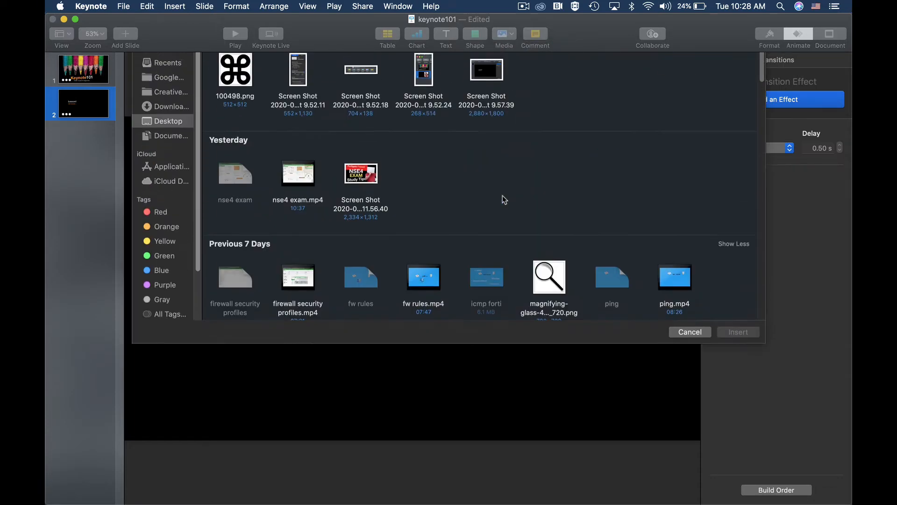
pyautogui.click(484, 123)
pyautogui.doubleClick(484, 122)
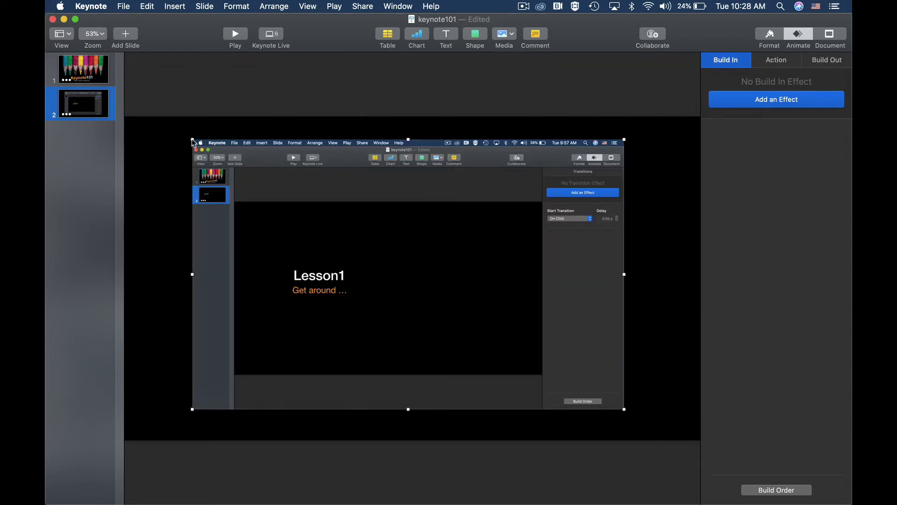
pyautogui.moveTo(193, 140); pyautogui.dragTo(314, 233)
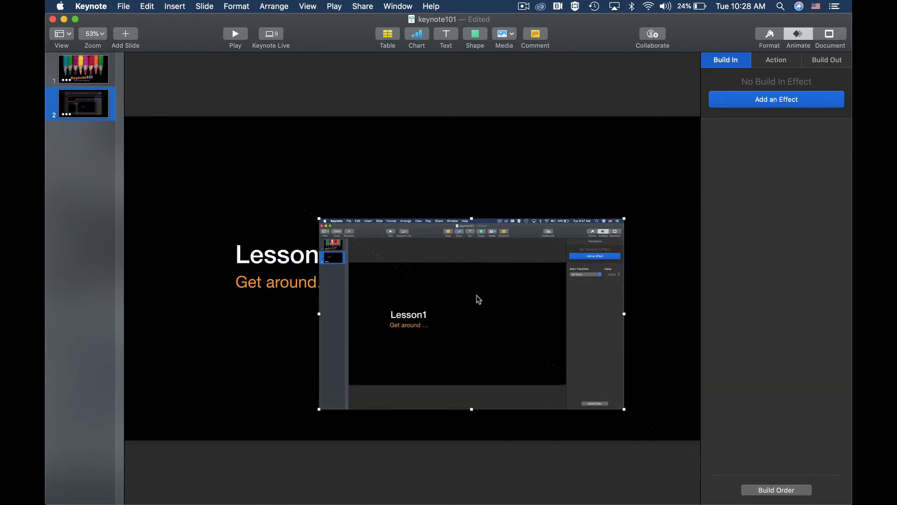
pyautogui.moveTo(455, 300); pyautogui.dragTo(497, 259)
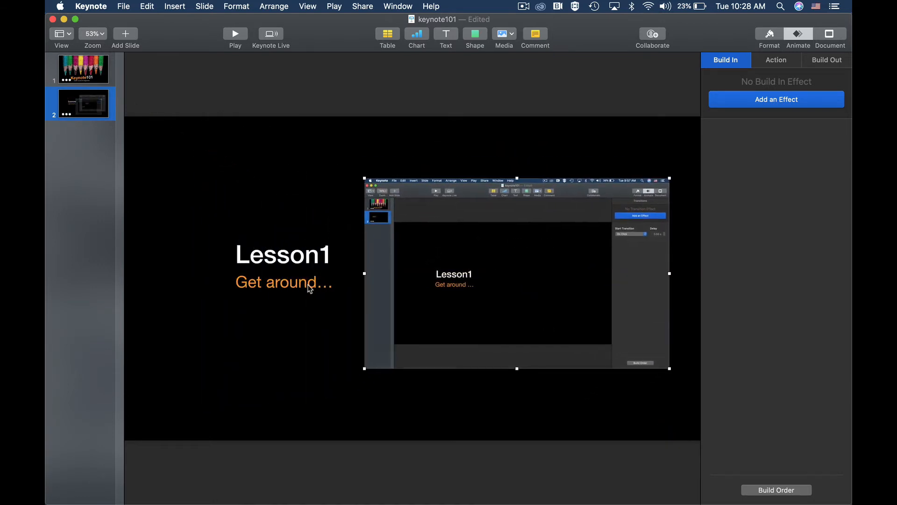
# Move the title and subtitle together to the left, clear of the inserted screenshot
pyautogui.click(309, 286)
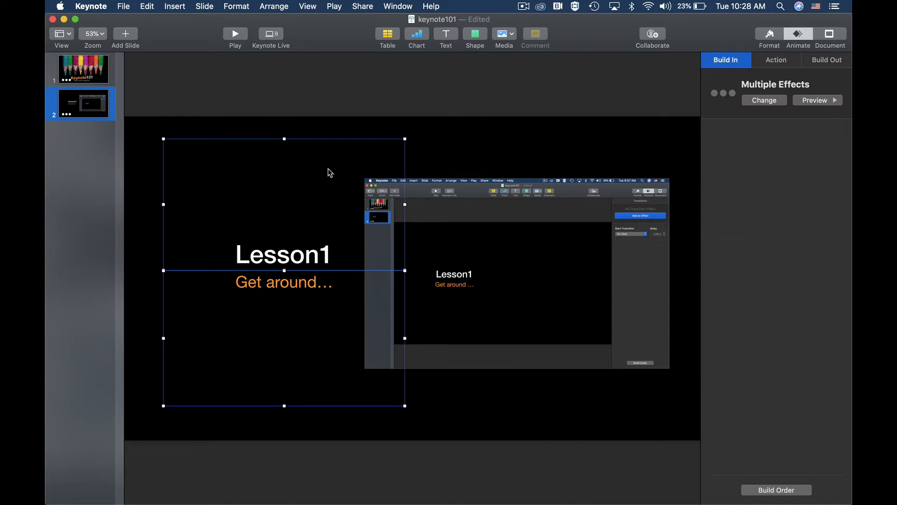
pyautogui.moveTo(338, 142); pyautogui.dragTo(275, 142)
pyautogui.click(342, 127)
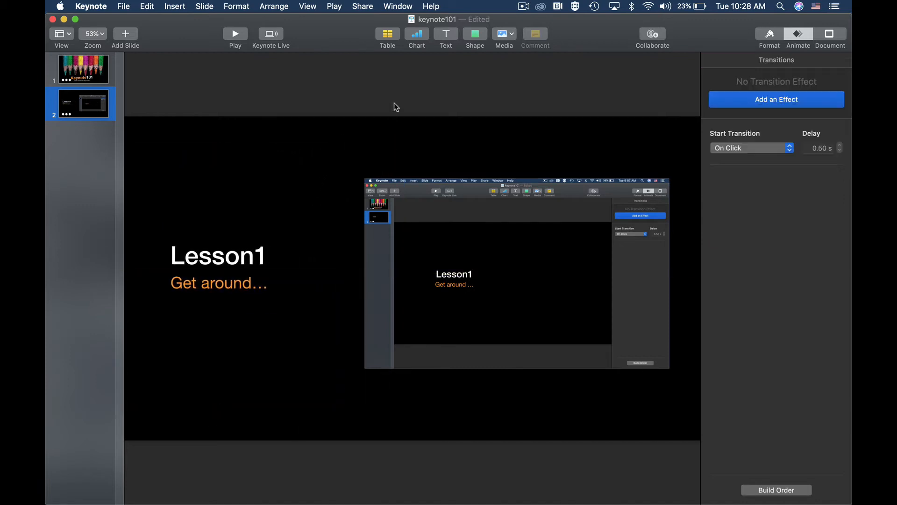
# Browse the shape library's categories, including Nature, Symbols, Education, People and Activities, ending at Basic
pyautogui.click(474, 40)
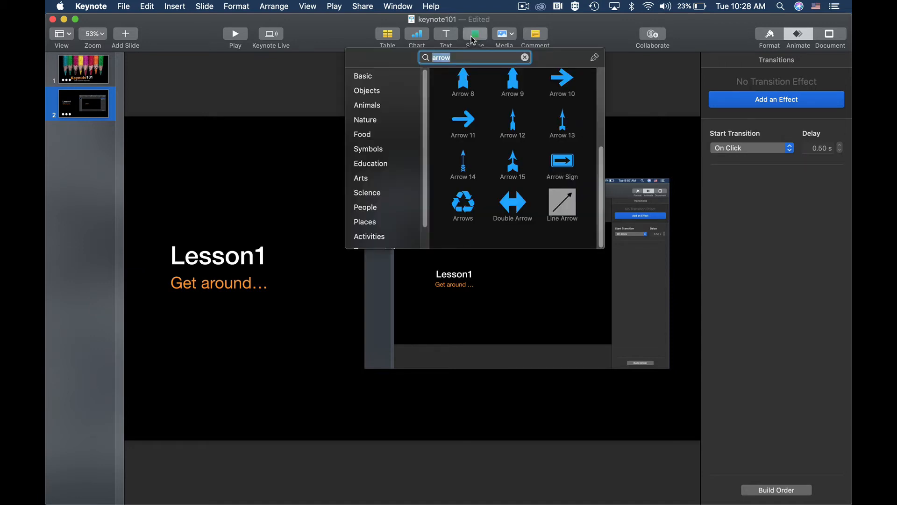
pyautogui.click(363, 120)
pyautogui.click(363, 149)
pyautogui.click(364, 163)
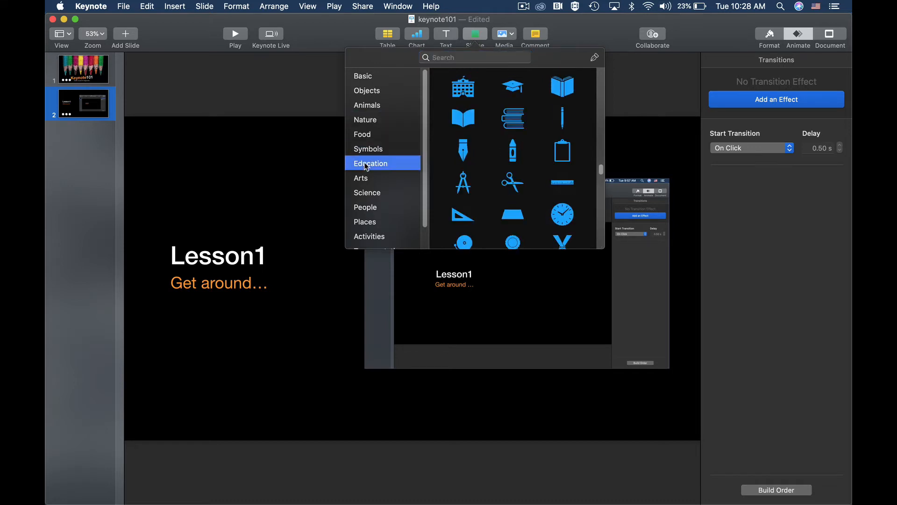
pyautogui.click(365, 178)
pyautogui.click(365, 194)
pyautogui.click(367, 208)
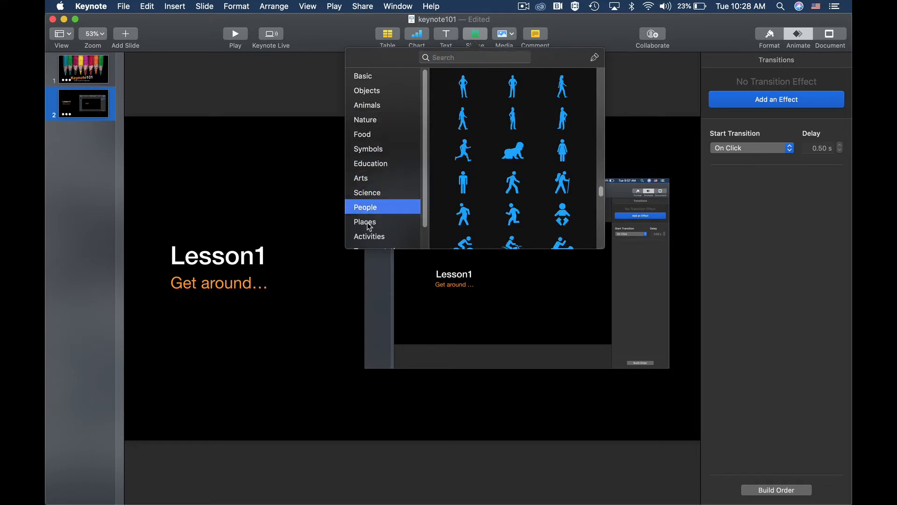
pyautogui.click(368, 222)
pyautogui.click(370, 236)
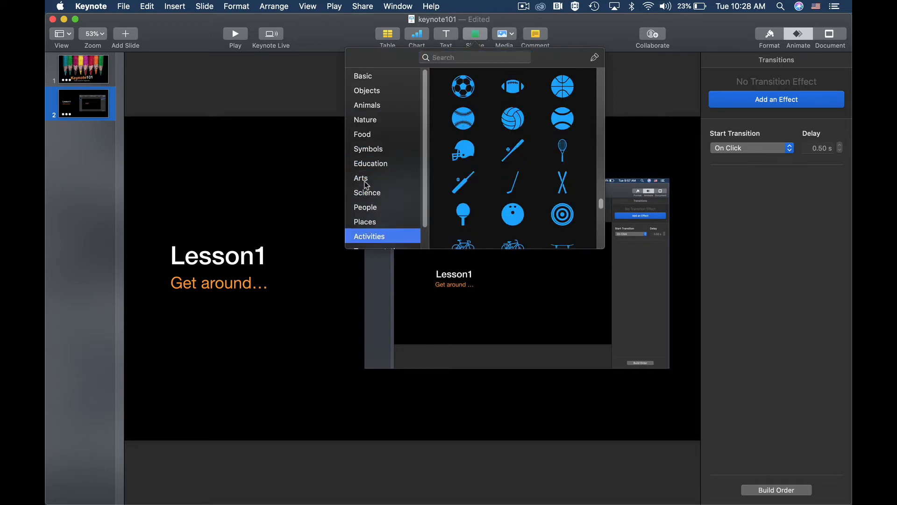
pyautogui.click(364, 77)
# Search the shape library for "arrow", insert the Line Arrow over the screenshot and open its style settings
pyautogui.click(460, 59)
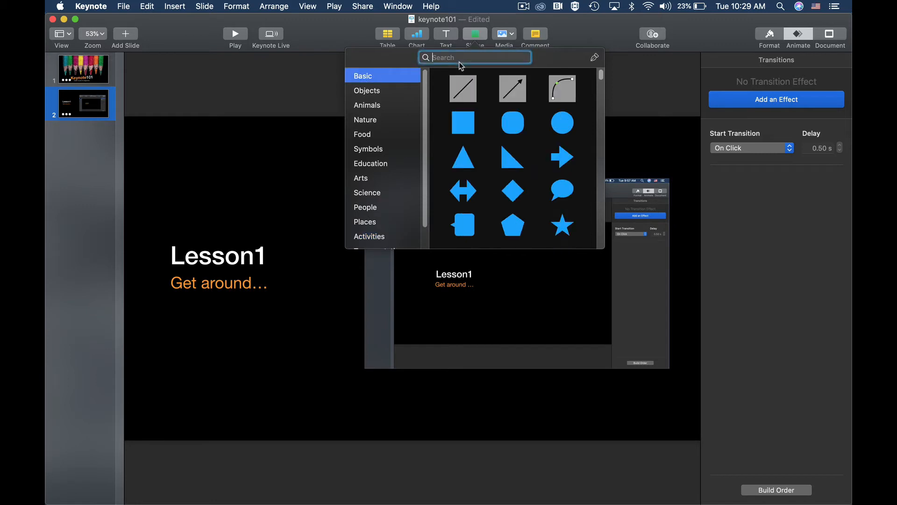
pyautogui.write('arrow')
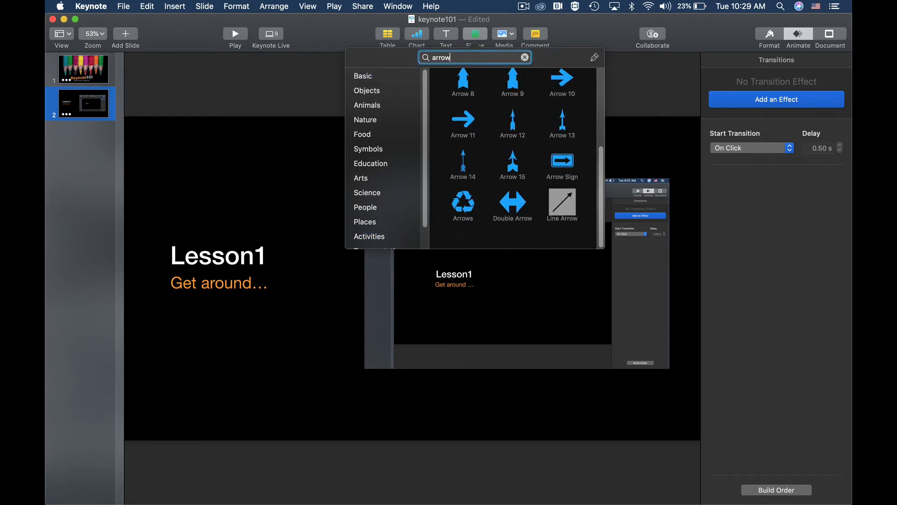
pyautogui.click(559, 209)
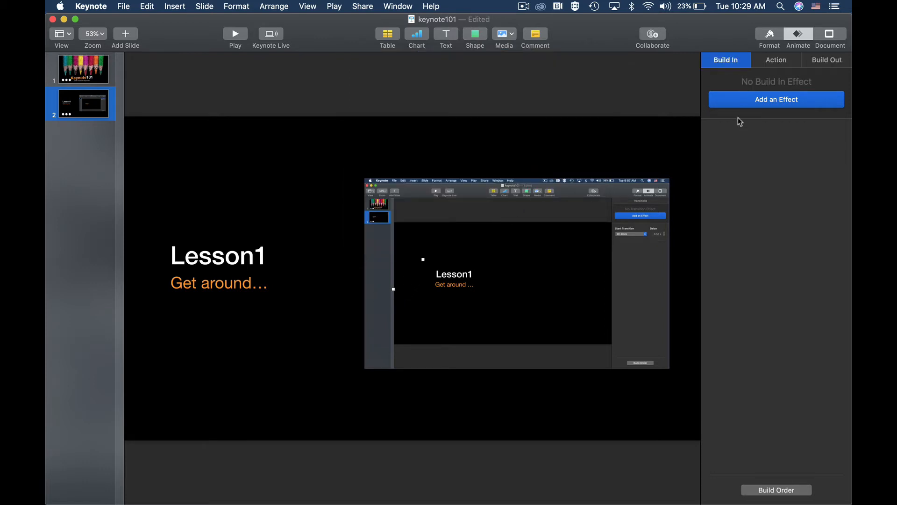
pyautogui.click(769, 37)
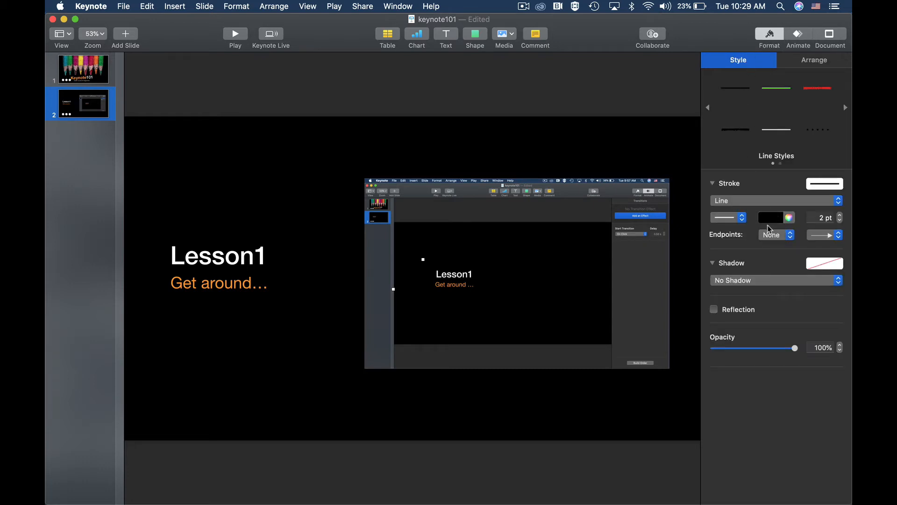
# Colour the arrow white and reposition its ends so it points straight down from the screenshot's Play button
pyautogui.click(767, 221)
pyautogui.click(723, 286)
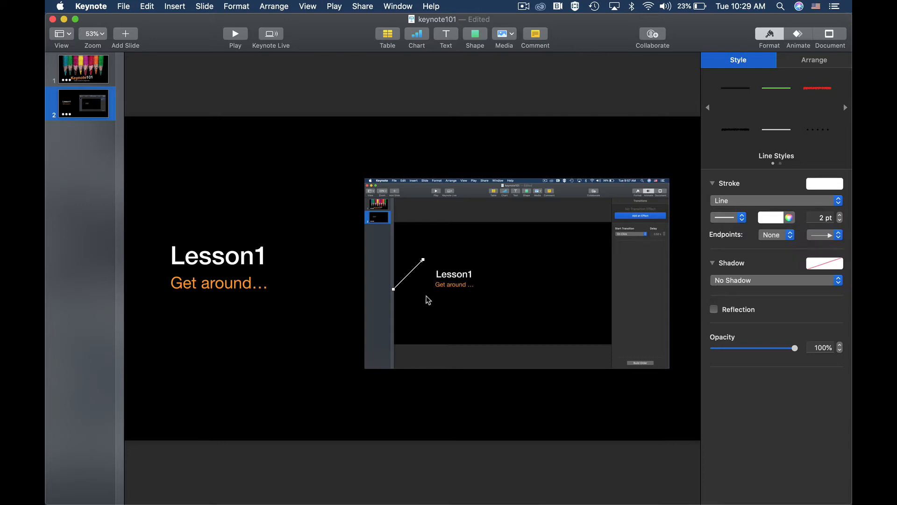
pyautogui.moveTo(395, 290); pyautogui.dragTo(434, 191)
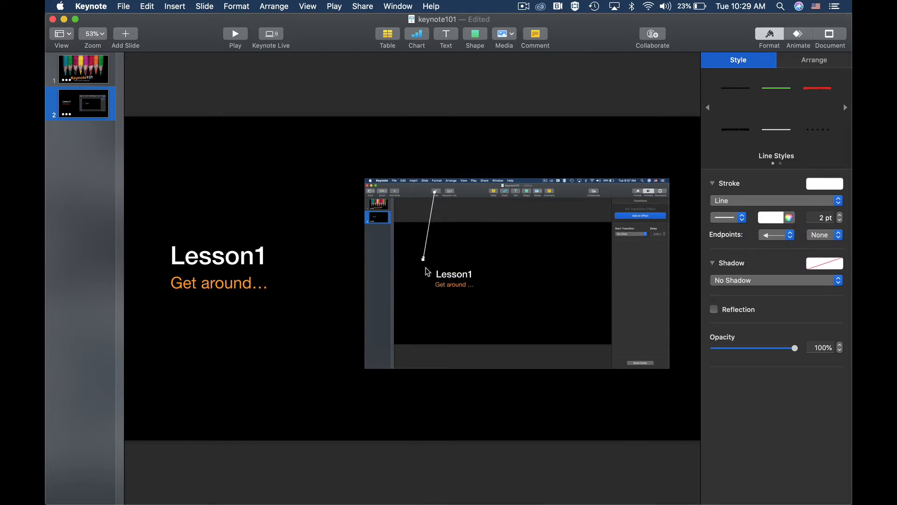
pyautogui.moveTo(422, 259); pyautogui.dragTo(431, 242)
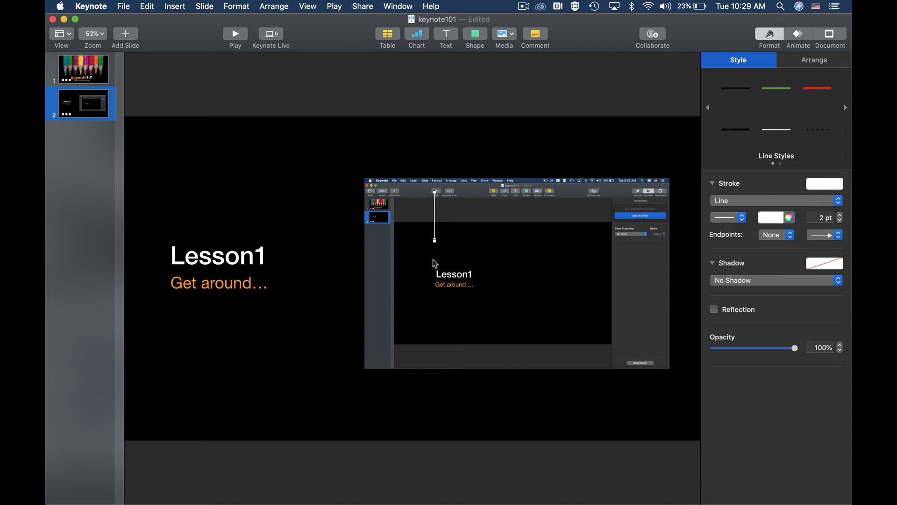
# Duplicate the white arrow, placing one copy below the screenshot's Comment button and another running diagonally from its second slide thumbnail
pyautogui.press('super+d')
pyautogui.moveTo(439, 225); pyautogui.dragTo(495, 224)
pyautogui.moveTo(494, 205); pyautogui.dragTo(438, 308)
pyautogui.moveTo(411, 242); pyautogui.dragTo(408, 245)
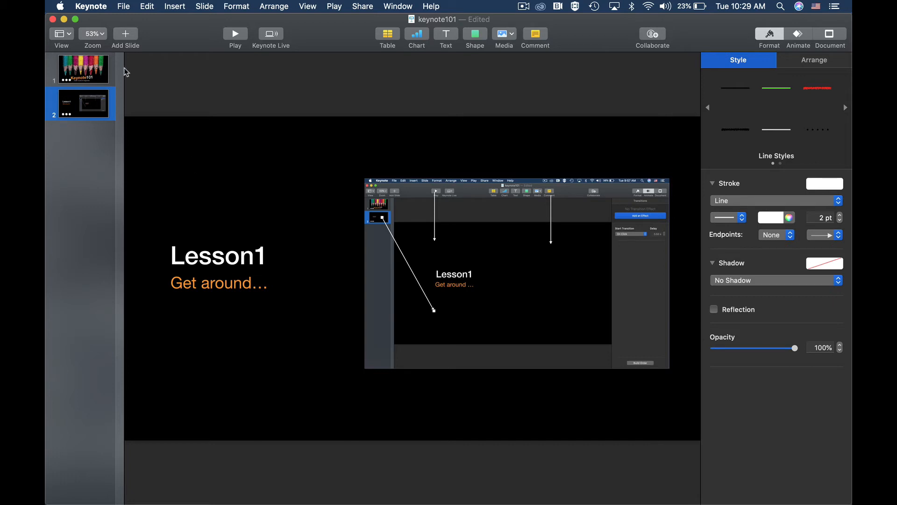
# Add a text box over the screenshot and colour its text white
pyautogui.click(103, 36)
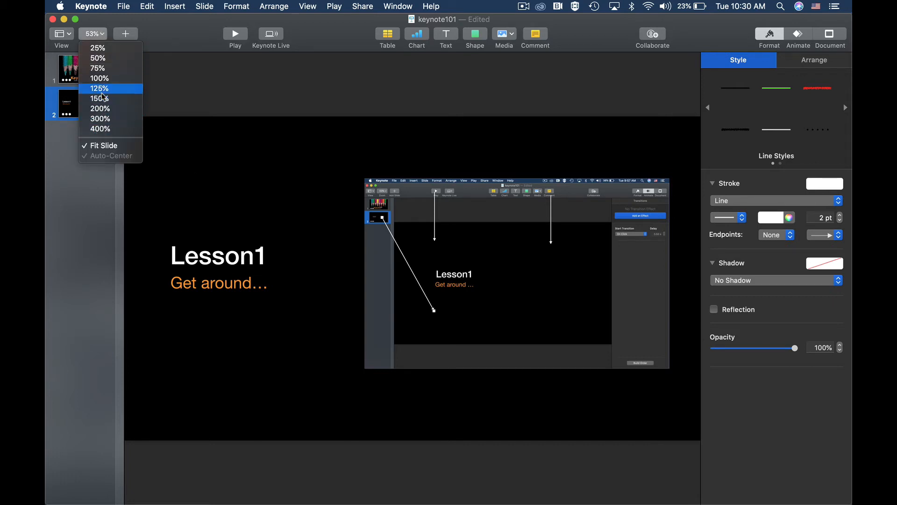
pyautogui.click(99, 78)
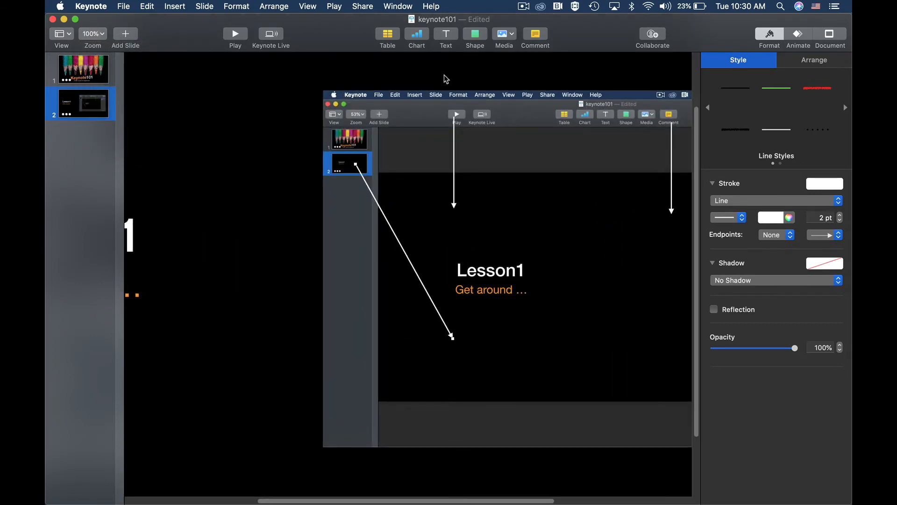
pyautogui.click(447, 35)
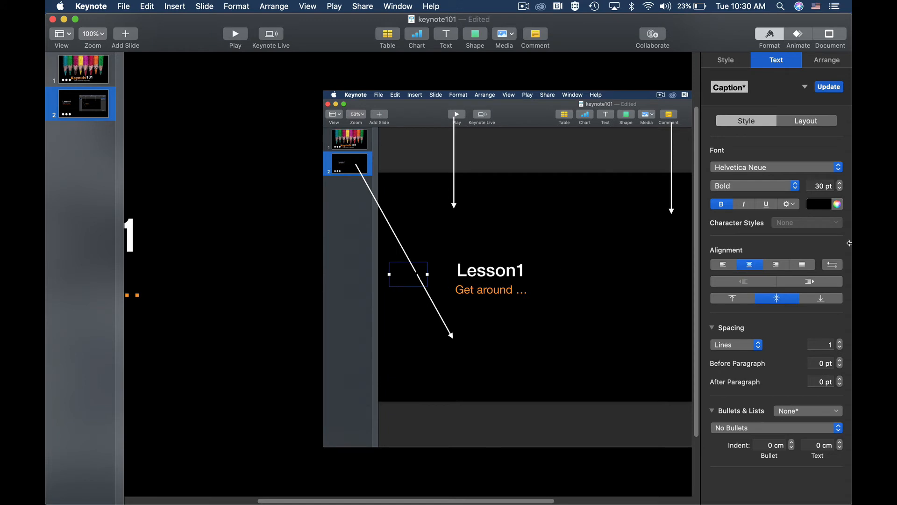
pyautogui.click(815, 204)
pyautogui.click(724, 280)
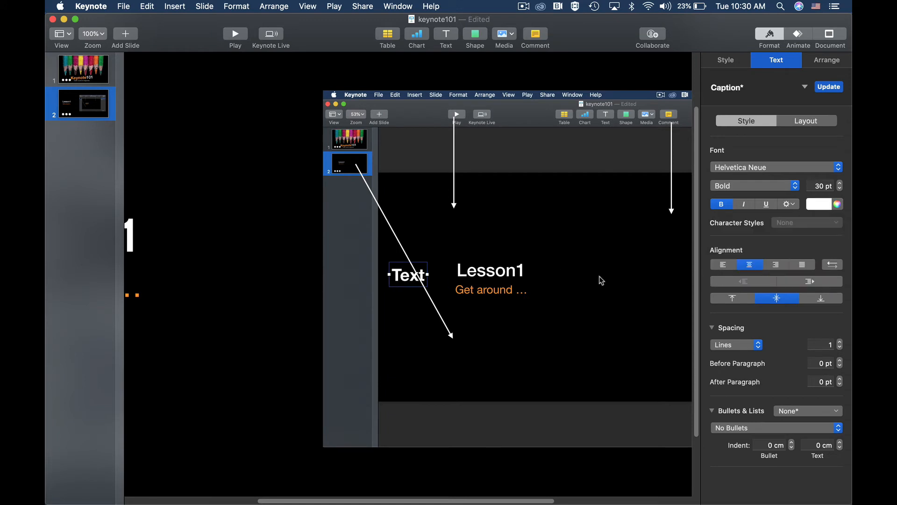
# Replace the placeholder text with "Shows Full presentation screen" and move the label to the tip of the Play button's arrow
pyautogui.doubleClick(409, 276)
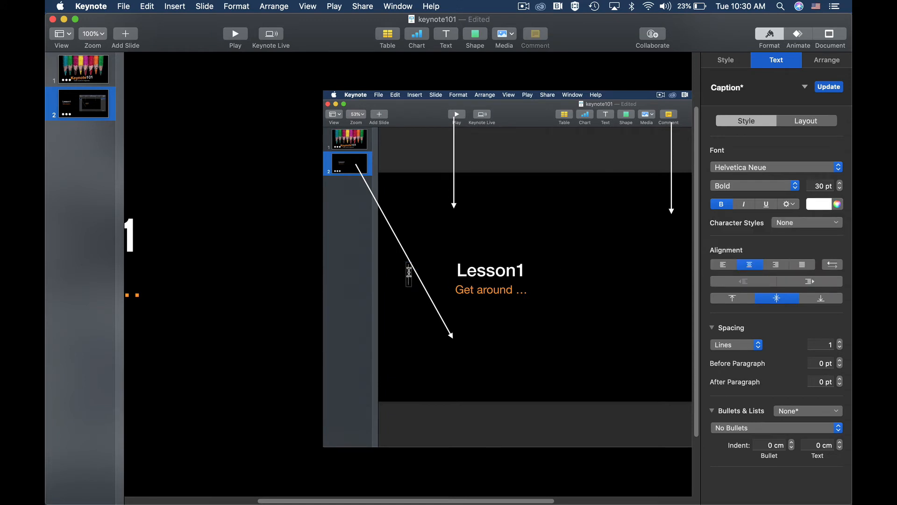
pyautogui.write('Shows Fu')
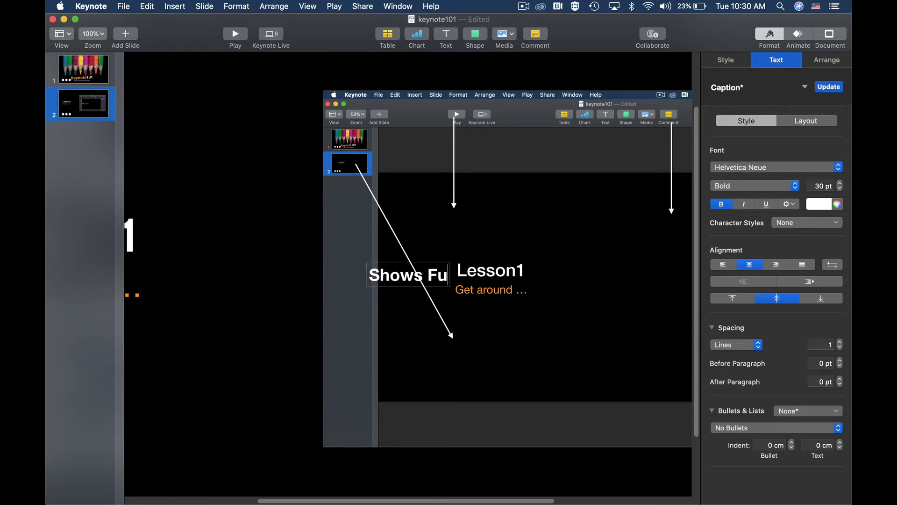
pyautogui.write('pres')
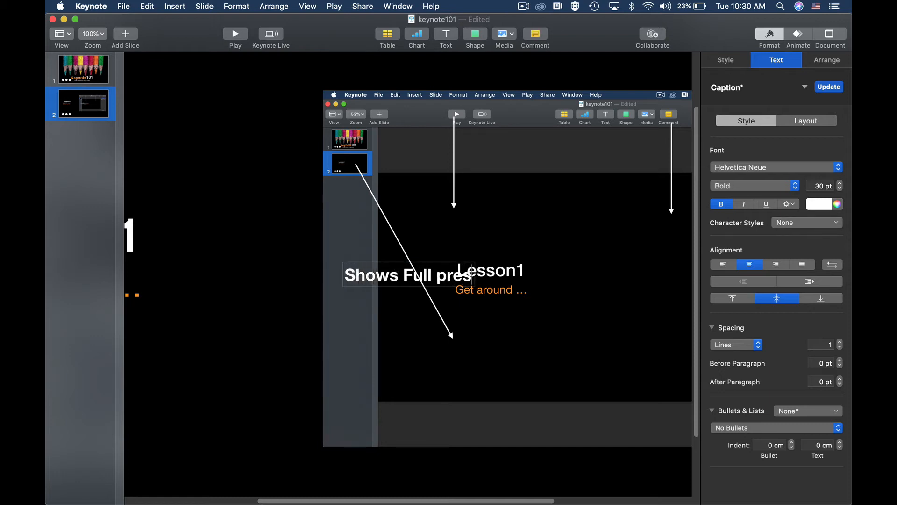
pyautogui.write('entation')
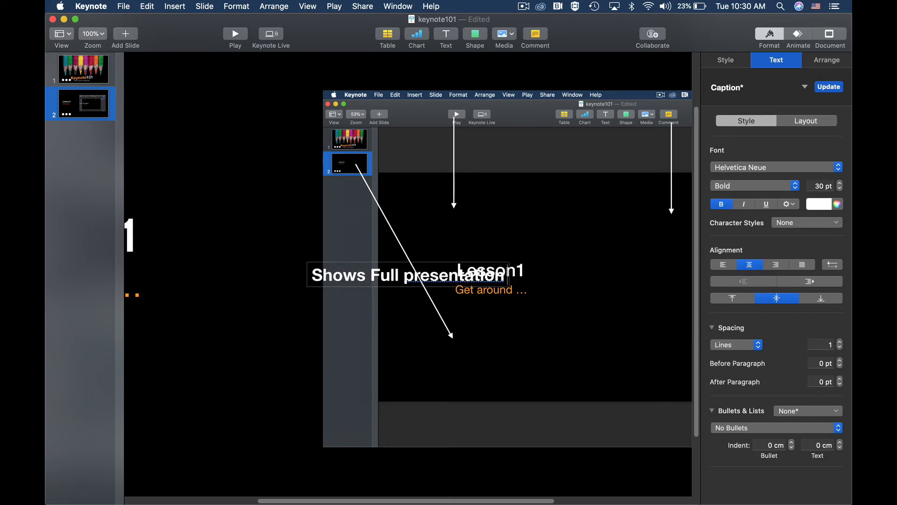
pyautogui.write(' screen')
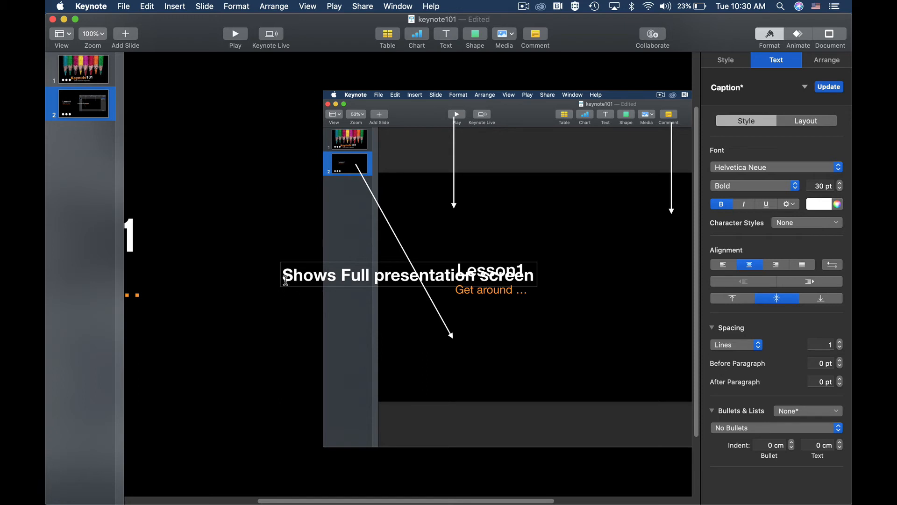
pyautogui.click(293, 321)
pyautogui.click(327, 279)
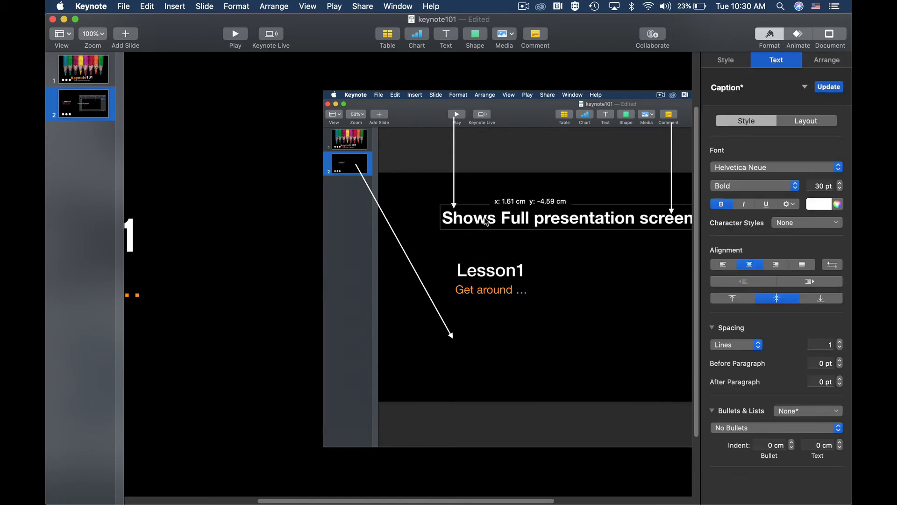